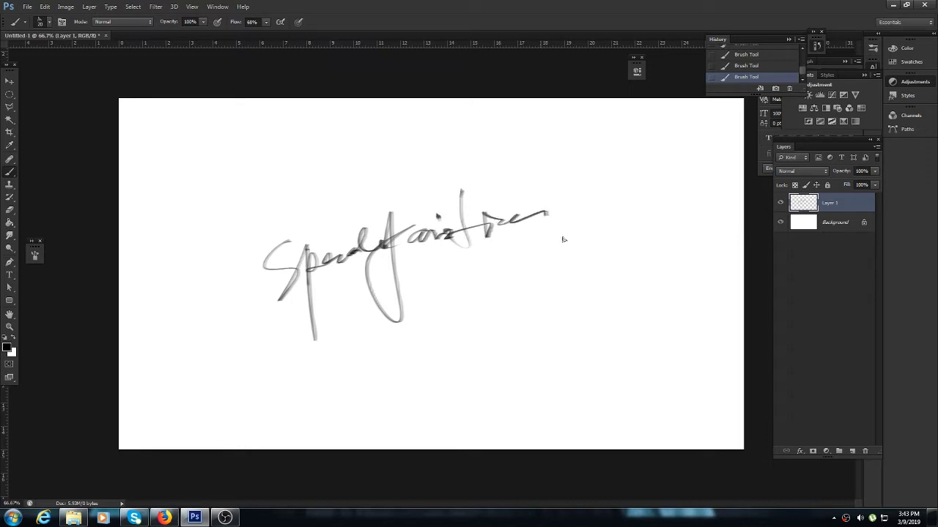
# - Hide the handwritten title layer, add an empty layer above it, and clear the interface for painting
pyautogui.click(780, 203)
pyautogui.click(853, 452)
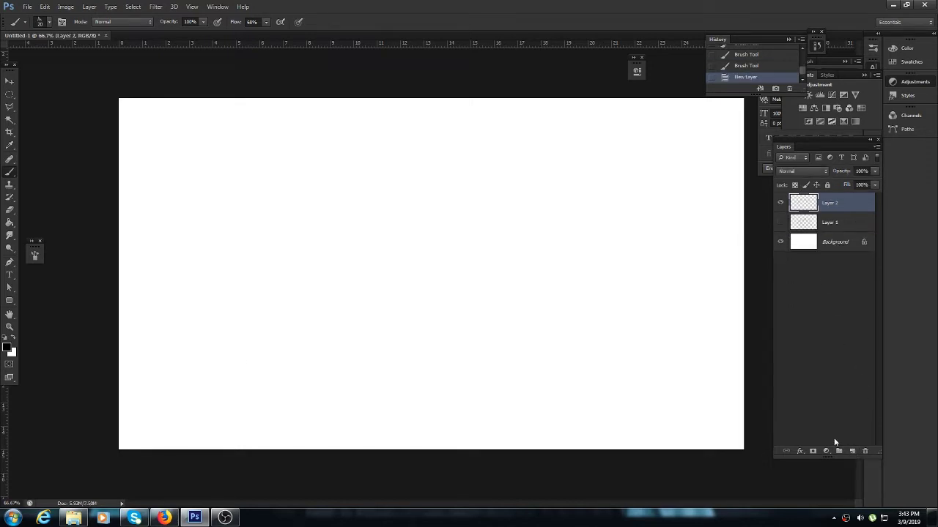
pyautogui.press('Tab')
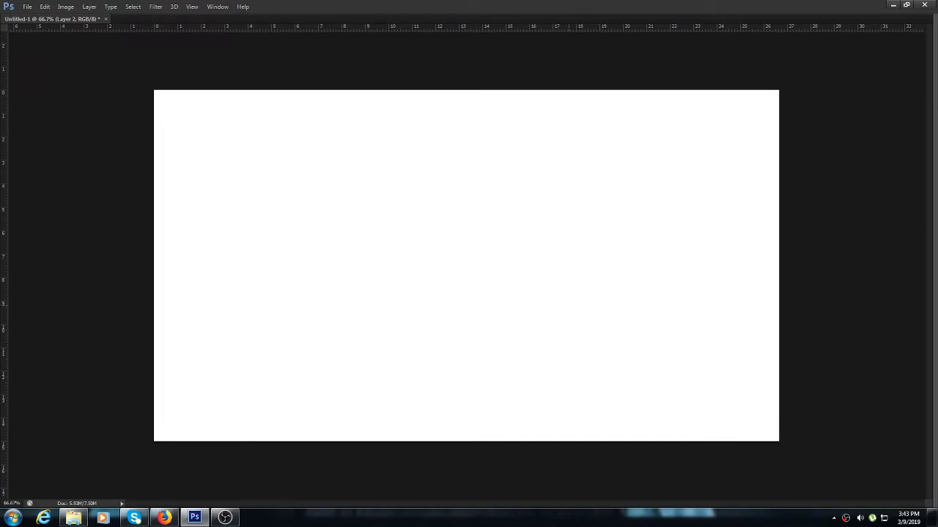
# - Block in the figure's round head, hunched torso and waist with loose black brush strokes
pyautogui.moveTo(570, 223)
pyautogui.mouseDown()
pyautogui.moveTo(558, 245)
pyautogui.moveTo(552, 232)
pyautogui.moveTo(579, 221)
pyautogui.moveTo(523, 241)
pyautogui.moveTo(551, 245)
pyautogui.moveTo(530, 262)
pyautogui.moveTo(570, 213)
pyautogui.moveTo(522, 258)
pyautogui.mouseUp()
pyautogui.hotkey('ctrl', 'z')
pyautogui.moveTo(562, 185)
pyautogui.mouseDown()
pyautogui.moveTo(503, 256)
pyautogui.moveTo(543, 235)
pyautogui.moveTo(526, 179)
pyautogui.moveTo(512, 255)
pyautogui.moveTo(509, 199)
pyautogui.moveTo(505, 238)
pyautogui.moveTo(512, 242)
pyautogui.moveTo(536, 208)
pyautogui.moveTo(541, 223)
pyautogui.moveTo(538, 195)
pyautogui.moveTo(517, 192)
pyautogui.moveTo(539, 200)
pyautogui.moveTo(540, 213)
pyautogui.moveTo(566, 214)
pyautogui.moveTo(543, 260)
pyautogui.moveTo(591, 219)
pyautogui.moveTo(572, 208)
pyautogui.moveTo(591, 208)
pyautogui.moveTo(588, 231)
pyautogui.moveTo(573, 243)
pyautogui.moveTo(628, 243)
pyautogui.moveTo(589, 242)
pyautogui.moveTo(593, 258)
pyautogui.moveTo(614, 246)
pyautogui.moveTo(510, 250)
pyautogui.moveTo(500, 263)
pyautogui.moveTo(559, 290)
pyautogui.moveTo(550, 281)
pyautogui.moveTo(551, 297)
pyautogui.moveTo(597, 226)
pyautogui.moveTo(618, 267)
pyautogui.moveTo(629, 244)
pyautogui.moveTo(616, 202)
pyautogui.moveTo(599, 255)
pyautogui.moveTo(644, 207)
pyautogui.moveTo(678, 226)
pyautogui.moveTo(648, 227)
pyautogui.moveTo(645, 213)
pyautogui.moveTo(625, 206)
pyautogui.moveTo(596, 244)
pyautogui.moveTo(619, 221)
pyautogui.mouseUp()
pyautogui.moveTo(605, 257)
pyautogui.mouseDown()
pyautogui.moveTo(615, 214)
pyautogui.moveTo(649, 213)
pyautogui.moveTo(658, 223)
pyautogui.moveTo(639, 209)
pyautogui.moveTo(668, 219)
pyautogui.moveTo(688, 207)
pyautogui.moveTo(695, 218)
pyautogui.moveTo(668, 249)
pyautogui.moveTo(680, 220)
pyautogui.moveTo(700, 217)
pyautogui.moveTo(685, 219)
pyautogui.moveTo(667, 245)
pyautogui.moveTo(611, 260)
pyautogui.moveTo(633, 263)
pyautogui.moveTo(602, 306)
pyautogui.mouseUp()
pyautogui.moveTo(533, 268)
pyautogui.mouseDown()
pyautogui.moveTo(536, 302)
pyautogui.moveTo(582, 290)
pyautogui.moveTo(555, 280)
pyautogui.moveTo(601, 313)
pyautogui.mouseUp()
pyautogui.hotkey('ctrl', 'z')
pyautogui.moveTo(656, 250); pyautogui.dragTo(672, 304)
pyautogui.moveTo(592, 253)
pyautogui.mouseDown()
pyautogui.moveTo(541, 264)
pyautogui.moveTo(606, 266)
pyautogui.moveTo(578, 277)
pyautogui.mouseUp()
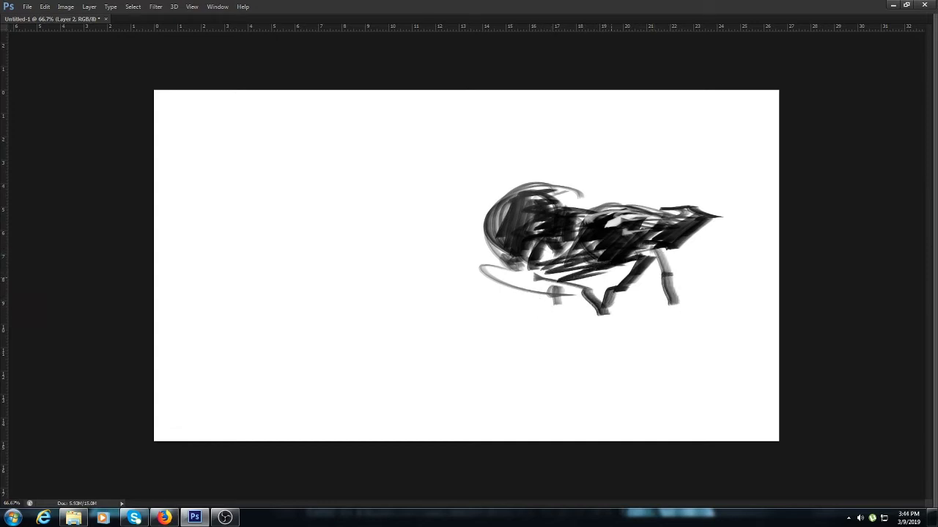
pyautogui.moveTo(635, 265)
pyautogui.mouseDown()
pyautogui.moveTo(616, 322)
pyautogui.moveTo(663, 317)
pyautogui.moveTo(582, 300)
pyautogui.mouseUp()
pyautogui.moveTo(586, 249)
pyautogui.mouseDown()
pyautogui.moveTo(549, 282)
pyautogui.moveTo(626, 343)
pyautogui.moveTo(597, 271)
pyautogui.mouseUp()
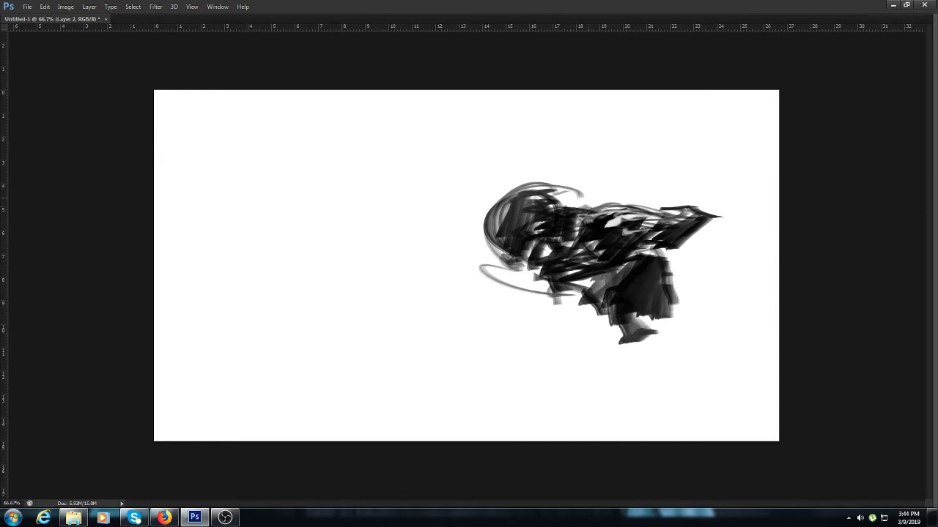
# - Paint both arms stretched out behind the torso, ending the lower arm in a hand, and darken the face
pyautogui.moveTo(576, 210)
pyautogui.mouseDown()
pyautogui.moveTo(594, 189)
pyautogui.moveTo(693, 171)
pyautogui.moveTo(632, 195)
pyautogui.moveTo(648, 179)
pyautogui.moveTo(716, 206)
pyautogui.moveTo(706, 213)
pyautogui.moveTo(775, 213)
pyautogui.mouseUp()
pyautogui.moveTo(644, 293); pyautogui.dragTo(557, 274)
pyautogui.moveTo(673, 198)
pyautogui.mouseDown()
pyautogui.moveTo(614, 209)
pyautogui.moveTo(639, 196)
pyautogui.mouseUp()
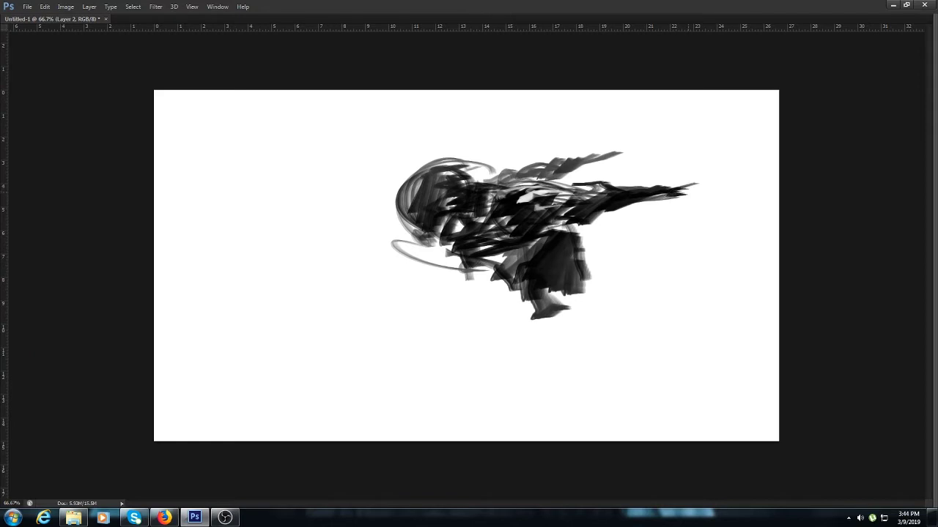
pyautogui.moveTo(699, 189)
pyautogui.mouseDown()
pyautogui.moveTo(717, 178)
pyautogui.moveTo(694, 183)
pyautogui.mouseUp()
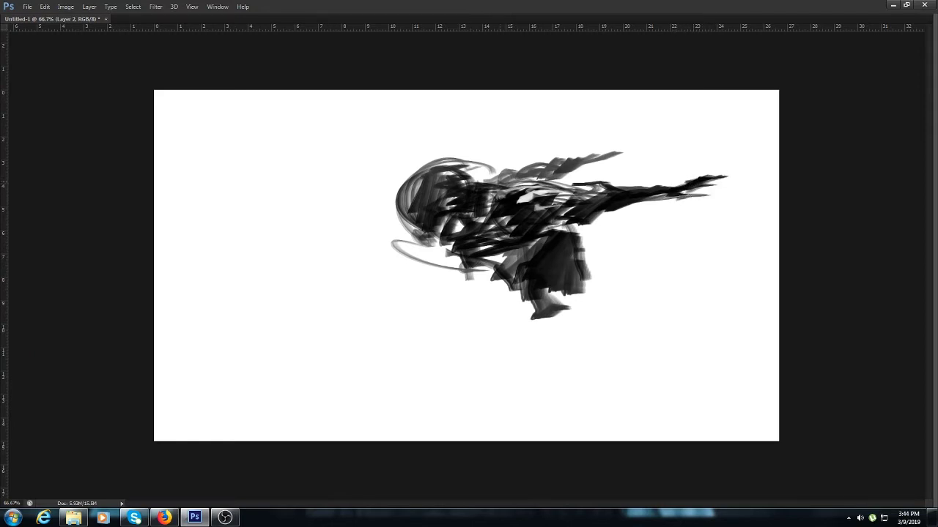
pyautogui.moveTo(439, 186); pyautogui.dragTo(443, 223)
# - Set the foreground colour to bright red and paint slanted glowing eye marks on the face
pyautogui.press('Tab')
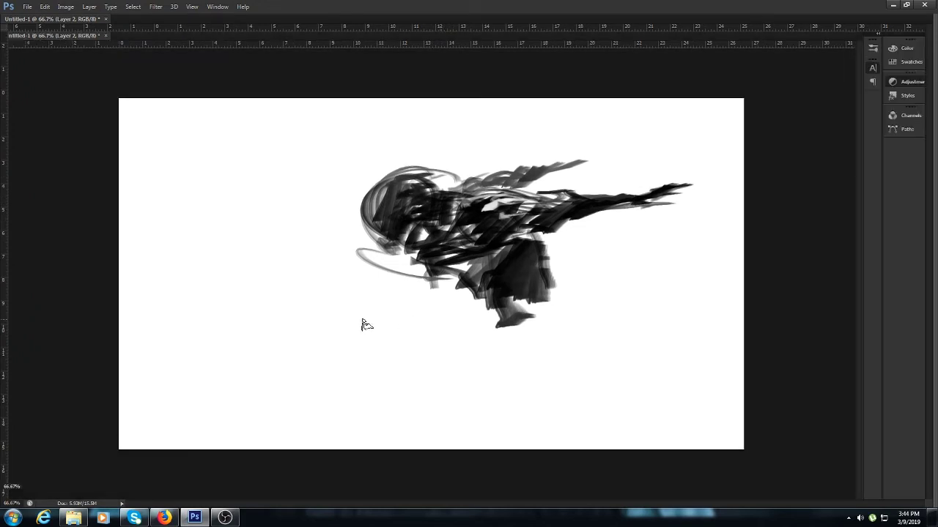
pyautogui.click(9, 349)
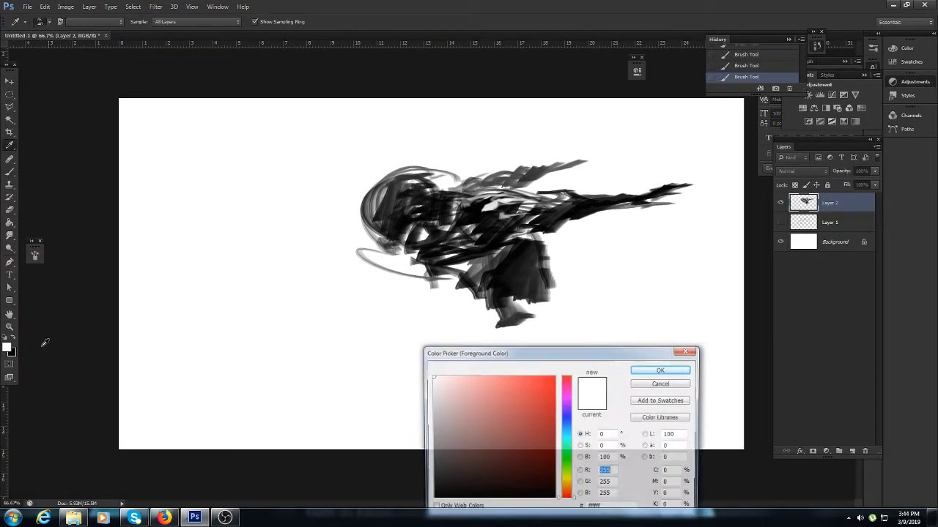
pyautogui.click(553, 378)
pyautogui.click(641, 372)
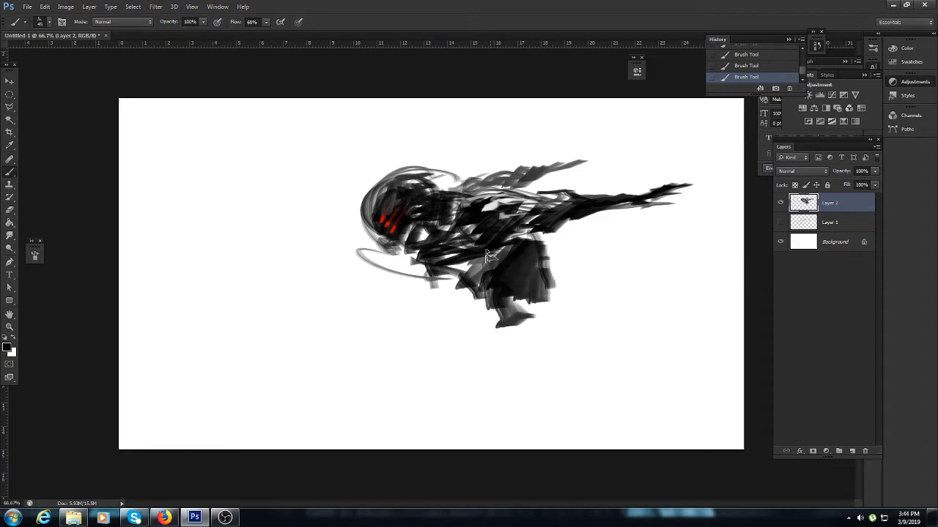
# - Darken the neck and chest with black strokes, add a pointed tip on the head, and mark the lower back
pyautogui.moveTo(426, 219); pyautogui.dragTo(407, 263)
pyautogui.moveTo(397, 182)
pyautogui.mouseDown()
pyautogui.moveTo(416, 162)
pyautogui.moveTo(497, 160)
pyautogui.mouseUp()
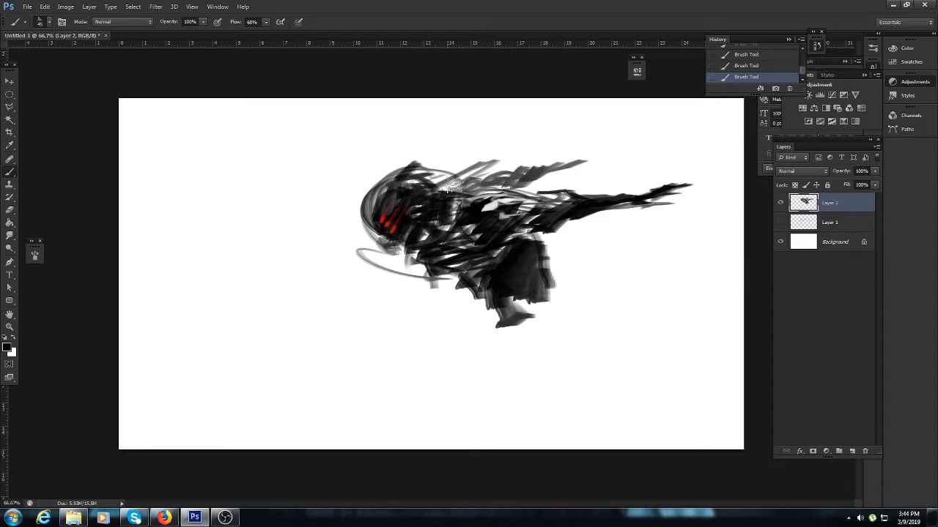
pyautogui.hotkey('ctrl', 'z')
pyautogui.moveTo(517, 273); pyautogui.dragTo(560, 264)
pyautogui.moveTo(466, 179); pyautogui.dragTo(740, 189)
pyautogui.hotkey('ctrl', 'z')
pyautogui.moveTo(469, 175); pyautogui.dragTo(563, 150)
pyautogui.moveTo(464, 178); pyautogui.dragTo(596, 149)
pyautogui.moveTo(685, 130); pyautogui.dragTo(704, 148)
pyautogui.hotkey('ctrl', 'alt', 'z')
pyautogui.hotkey('ctrl', 'alt', 'z')
pyautogui.moveTo(646, 196)
pyautogui.mouseDown()
pyautogui.moveTo(624, 186)
pyautogui.moveTo(726, 197)
pyautogui.mouseUp()
pyautogui.hotkey('ctrl', 'alt', 'z')
pyautogui.hotkey('ctrl', 'alt', 'z')
# - Paint the hips in black, with a long thin curved line sweeping from the waist far in front of the figure
pyautogui.moveTo(523, 300); pyautogui.dragTo(478, 327)
pyautogui.moveTo(498, 316)
pyautogui.mouseDown()
pyautogui.moveTo(563, 308)
pyautogui.moveTo(548, 303)
pyautogui.mouseUp()
pyautogui.moveTo(552, 290); pyautogui.dragTo(573, 324)
pyautogui.moveTo(513, 303); pyautogui.dragTo(433, 332)
pyautogui.moveTo(488, 310)
pyautogui.mouseDown()
pyautogui.moveTo(436, 331)
pyautogui.moveTo(460, 325)
pyautogui.mouseUp()
pyautogui.moveTo(486, 304)
pyautogui.mouseDown()
pyautogui.moveTo(246, 350)
pyautogui.moveTo(241, 368)
pyautogui.mouseUp()
pyautogui.moveTo(495, 320); pyautogui.dragTo(426, 354)
pyautogui.moveTo(559, 328); pyautogui.dragTo(587, 323)
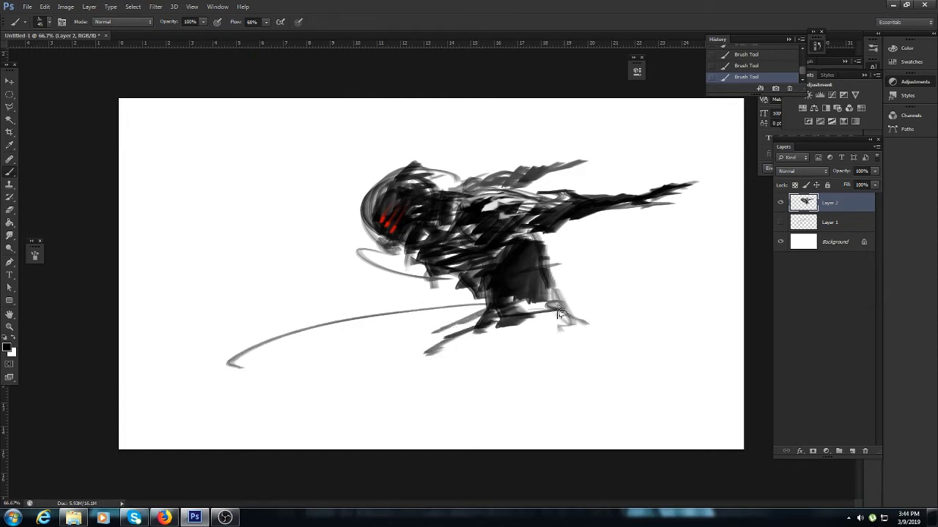
# - Paint the buttocks and the bent front thigh and knee with broad dark strokes
pyautogui.press('z')
pyautogui.moveTo(494, 364); pyautogui.dragTo(434, 353)
pyautogui.moveTo(456, 282); pyautogui.dragTo(471, 287)
pyautogui.keyDown('alt'); pyautogui.click(497, 313); pyautogui.keyUp('alt')
pyautogui.press('b')
pyautogui.moveTo(511, 320)
pyautogui.mouseDown()
pyautogui.moveTo(446, 355)
pyautogui.moveTo(472, 331)
pyautogui.moveTo(548, 356)
pyautogui.mouseUp()
pyautogui.moveTo(469, 331)
pyautogui.mouseDown()
pyautogui.moveTo(356, 394)
pyautogui.moveTo(456, 410)
pyautogui.moveTo(419, 405)
pyautogui.mouseUp()
pyautogui.moveTo(362, 399)
pyautogui.mouseDown()
pyautogui.moveTo(463, 419)
pyautogui.moveTo(543, 359)
pyautogui.mouseUp()
pyautogui.moveTo(469, 344)
pyautogui.mouseDown()
pyautogui.moveTo(535, 359)
pyautogui.moveTo(526, 341)
pyautogui.moveTo(486, 342)
pyautogui.moveTo(509, 349)
pyautogui.moveTo(404, 369)
pyautogui.moveTo(467, 338)
pyautogui.moveTo(456, 350)
pyautogui.moveTo(471, 384)
pyautogui.moveTo(487, 377)
pyautogui.moveTo(447, 393)
pyautogui.moveTo(452, 404)
pyautogui.moveTo(406, 341)
pyautogui.moveTo(405, 393)
pyautogui.moveTo(437, 410)
pyautogui.moveTo(529, 365)
pyautogui.moveTo(547, 312)
pyautogui.moveTo(522, 392)
pyautogui.mouseUp()
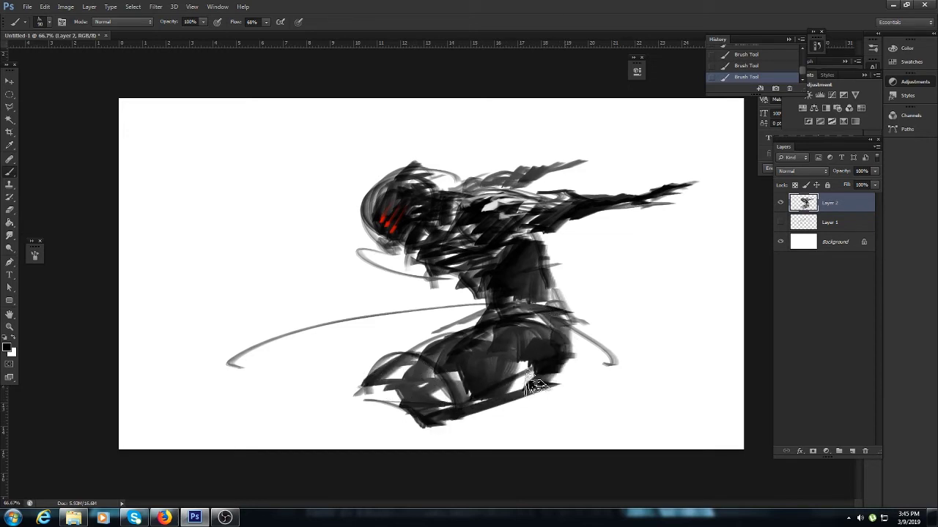
# - Define the front knee with smaller brush strokes and paint the rear leg extending to the canvas's bottom edge
pyautogui.press('e')
pyautogui.moveTo(473, 330)
pyautogui.mouseDown()
pyautogui.moveTo(432, 337)
pyautogui.moveTo(400, 326)
pyautogui.moveTo(404, 344)
pyautogui.moveTo(460, 344)
pyautogui.moveTo(442, 413)
pyautogui.mouseUp()
pyautogui.hotkey('ctrl', 'z')
pyautogui.press('b')
pyautogui.press('[')
pyautogui.moveTo(370, 400)
pyautogui.mouseDown()
pyautogui.moveTo(411, 432)
pyautogui.moveTo(531, 425)
pyautogui.moveTo(569, 418)
pyautogui.moveTo(564, 381)
pyautogui.moveTo(596, 439)
pyautogui.moveTo(548, 428)
pyautogui.moveTo(648, 443)
pyautogui.mouseUp()
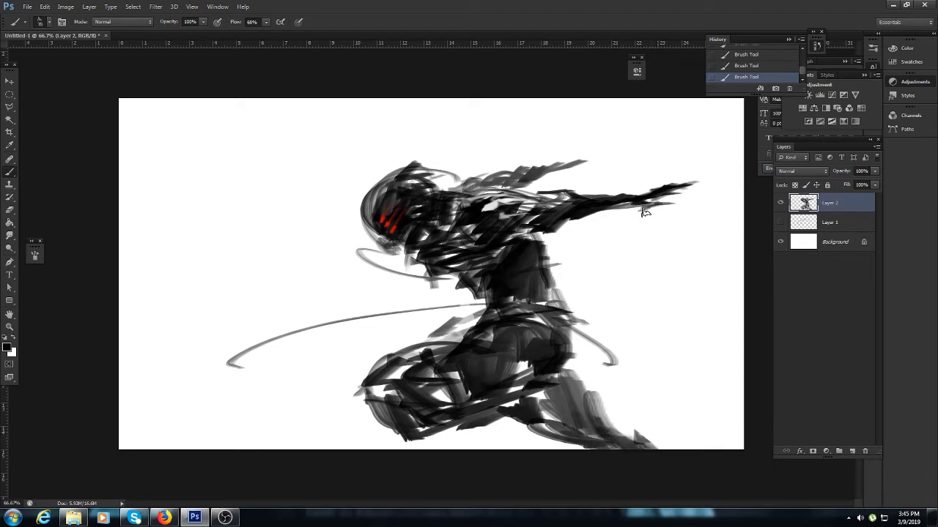
# - Draw a thin blade line from the upper hand forward over the head and fade its tip with the Eraser
pyautogui.moveTo(562, 167)
pyautogui.mouseDown()
pyautogui.moveTo(595, 170)
pyautogui.moveTo(401, 143)
pyautogui.mouseUp()
pyautogui.hotkey('ctrl', 'z')
pyautogui.moveTo(605, 170)
pyautogui.mouseDown()
pyautogui.moveTo(379, 138)
pyautogui.moveTo(433, 145)
pyautogui.mouseUp()
pyautogui.hotkey('ctrl', 'z')
pyautogui.hotkey('ctrl', 'z')
pyautogui.moveTo(566, 162); pyautogui.dragTo(399, 146)
pyautogui.hotkey('ctrl', 'z')
pyautogui.moveTo(624, 174); pyautogui.dragTo(397, 138)
pyautogui.hotkey('ctrl', 'z')
pyautogui.moveTo(609, 170); pyautogui.dragTo(398, 147)
pyautogui.hotkey('ctrl', 'z')
pyautogui.moveTo(527, 159)
pyautogui.mouseDown()
pyautogui.moveTo(592, 168)
pyautogui.moveTo(406, 153)
pyautogui.mouseUp()
pyautogui.hotkey('ctrl', 'z')
pyautogui.moveTo(610, 168)
pyautogui.mouseDown()
pyautogui.moveTo(373, 144)
pyautogui.moveTo(513, 152)
pyautogui.moveTo(612, 171)
pyautogui.mouseUp()
pyautogui.hotkey('ctrl', 'z')
pyautogui.hotkey('ctrl', 'z')
pyautogui.moveTo(455, 152)
pyautogui.mouseDown()
pyautogui.moveTo(615, 177)
pyautogui.moveTo(432, 144)
pyautogui.moveTo(608, 176)
pyautogui.mouseUp()
pyautogui.hotkey('ctrl', 'z')
pyautogui.moveTo(608, 176)
pyautogui.mouseDown()
pyautogui.moveTo(432, 146)
pyautogui.moveTo(589, 171)
pyautogui.mouseUp()
pyautogui.hotkey('ctrl', 'z')
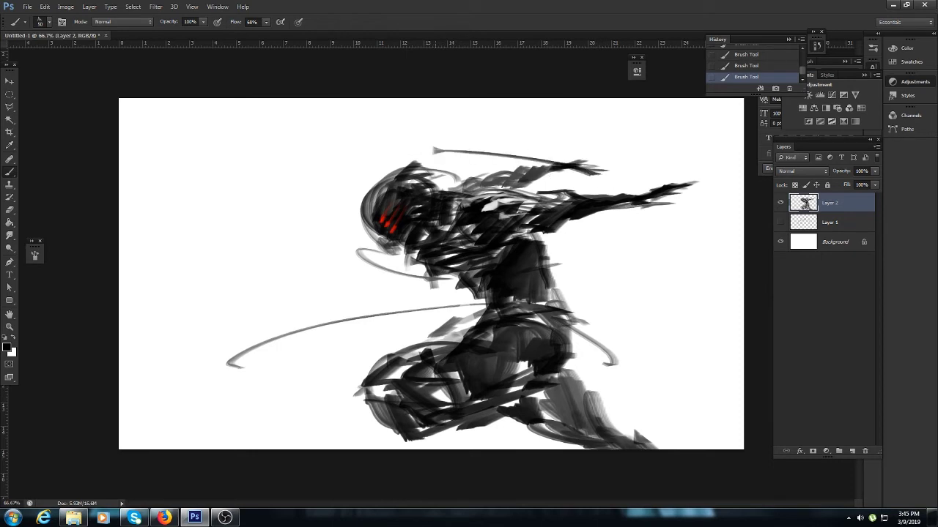
pyautogui.press('e')
pyautogui.moveTo(431, 146); pyautogui.dragTo(451, 151)
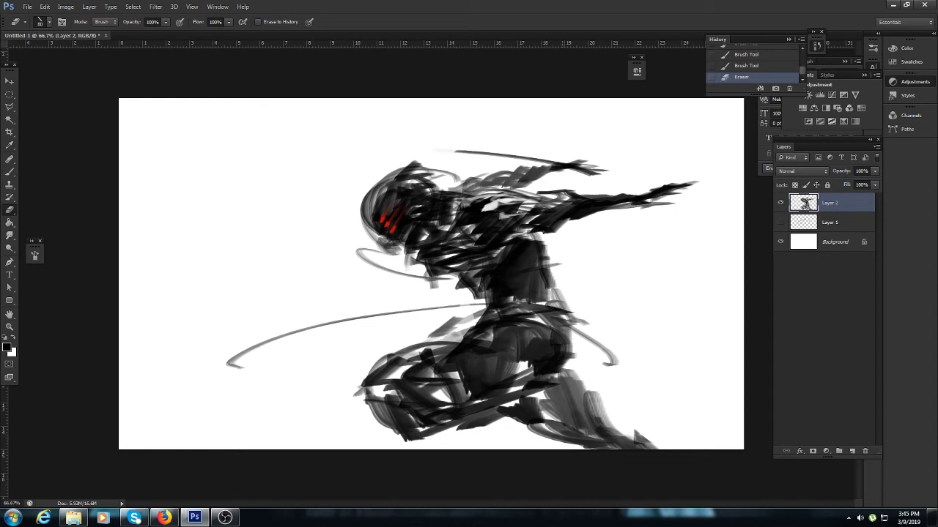
# - Strengthen the upper hand with black brush strokes and scatter small dark fragments around the lower arm
pyautogui.press('b')
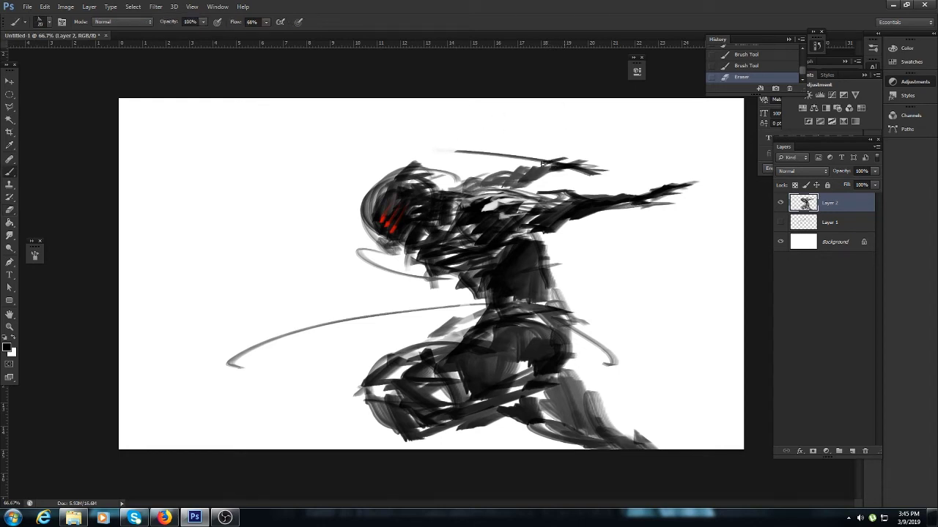
pyautogui.click(566, 160)
pyautogui.moveTo(596, 219); pyautogui.dragTo(606, 213)
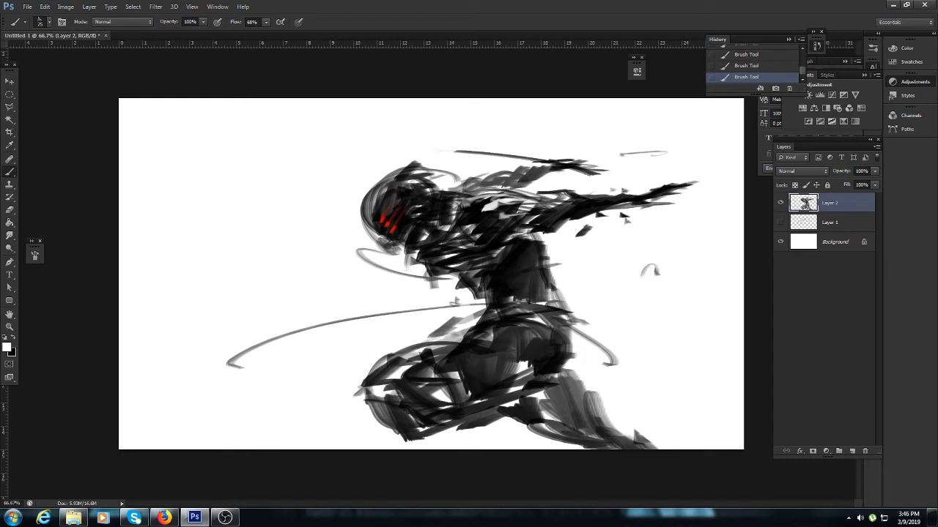
# - Paint white highlights on the top of the head, the shoulders, the arm, the lower back and the waist
pyautogui.moveTo(395, 178)
pyautogui.mouseDown()
pyautogui.moveTo(435, 187)
pyautogui.moveTo(404, 189)
pyautogui.moveTo(526, 197)
pyautogui.moveTo(498, 182)
pyautogui.mouseUp()
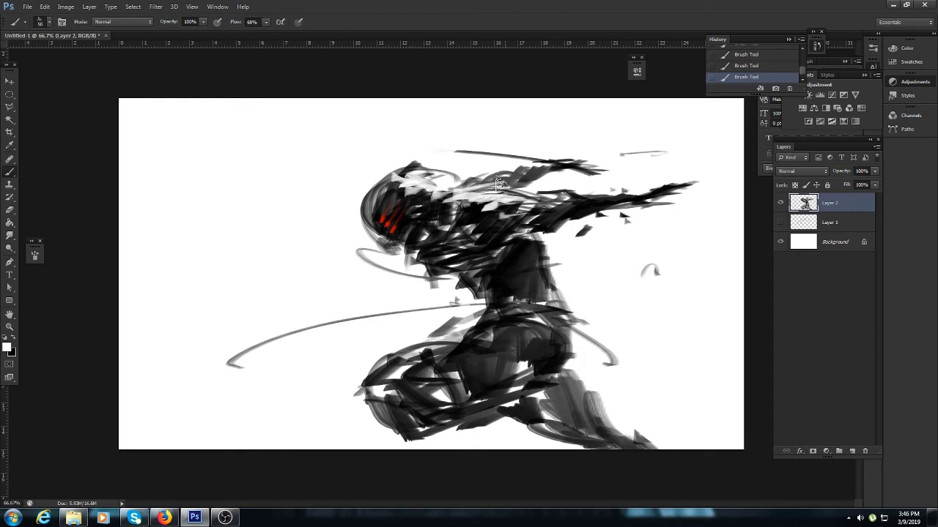
pyautogui.moveTo(546, 207); pyautogui.dragTo(564, 197)
pyautogui.moveTo(562, 308)
pyautogui.mouseDown()
pyautogui.moveTo(544, 296)
pyautogui.moveTo(546, 315)
pyautogui.mouseUp()
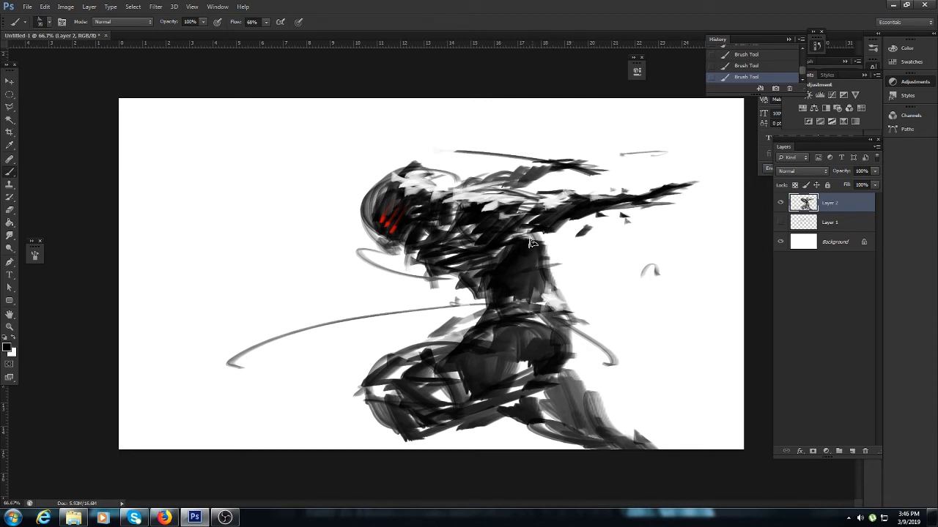
pyautogui.moveTo(526, 252)
pyautogui.mouseDown()
pyautogui.moveTo(523, 289)
pyautogui.moveTo(539, 261)
pyautogui.mouseUp()
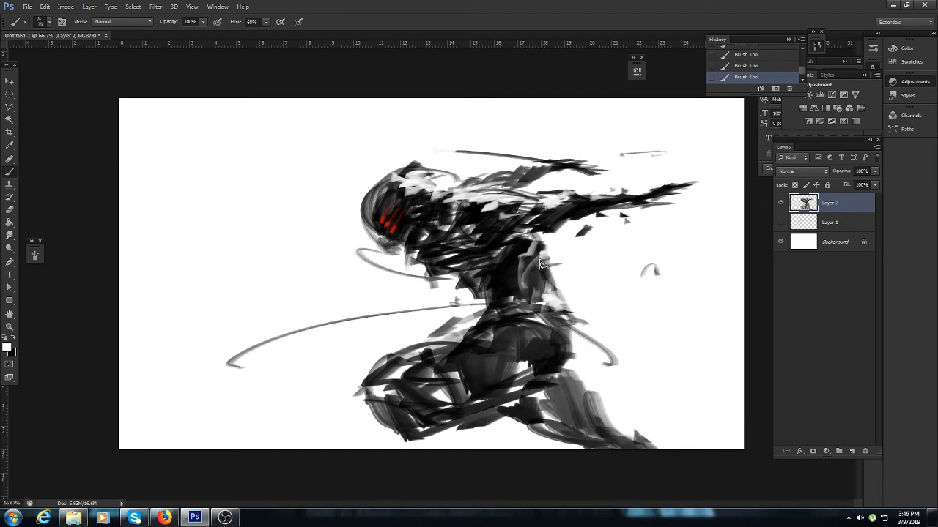
# - Texture the waist, thigh and rear leg with alternating white and black strokes, and darken the front edge of the face
pyautogui.press('x')
pyautogui.moveTo(526, 295)
pyautogui.mouseDown()
pyautogui.moveTo(524, 258)
pyautogui.moveTo(539, 302)
pyautogui.moveTo(534, 359)
pyautogui.moveTo(440, 425)
pyautogui.mouseUp()
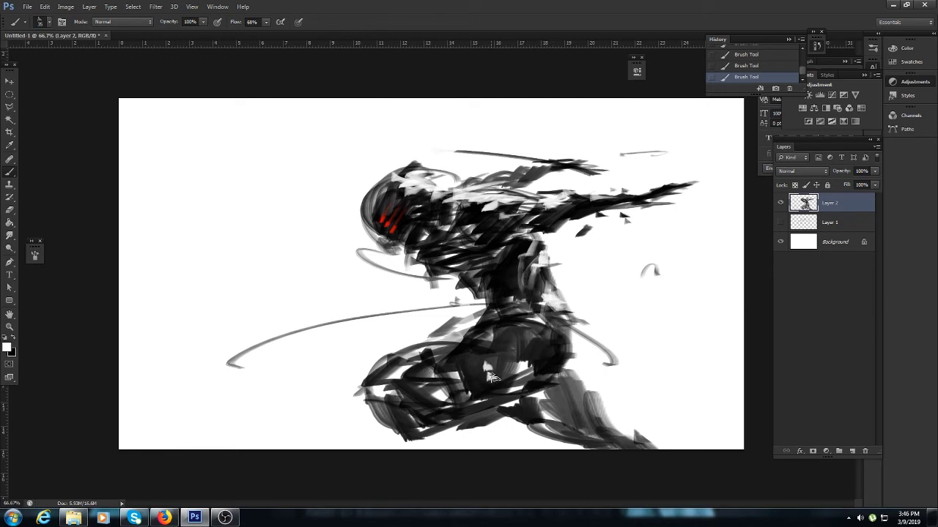
pyautogui.moveTo(503, 340)
pyautogui.mouseDown()
pyautogui.moveTo(517, 366)
pyautogui.moveTo(531, 326)
pyautogui.moveTo(546, 369)
pyautogui.mouseUp()
pyautogui.press('x')
pyautogui.moveTo(532, 322)
pyautogui.mouseDown()
pyautogui.moveTo(483, 341)
pyautogui.moveTo(505, 370)
pyautogui.moveTo(506, 391)
pyautogui.moveTo(551, 403)
pyautogui.moveTo(539, 411)
pyautogui.moveTo(557, 428)
pyautogui.moveTo(597, 400)
pyautogui.moveTo(586, 398)
pyautogui.mouseUp()
pyautogui.press('x')
pyautogui.moveTo(565, 326); pyautogui.dragTo(561, 347)
pyautogui.moveTo(632, 435); pyautogui.dragTo(649, 446)
pyautogui.moveTo(575, 426); pyautogui.dragTo(642, 439)
pyautogui.moveTo(364, 223)
pyautogui.mouseDown()
pyautogui.moveTo(386, 183)
pyautogui.moveTo(365, 224)
pyautogui.moveTo(371, 213)
pyautogui.mouseUp()
pyautogui.press('x')
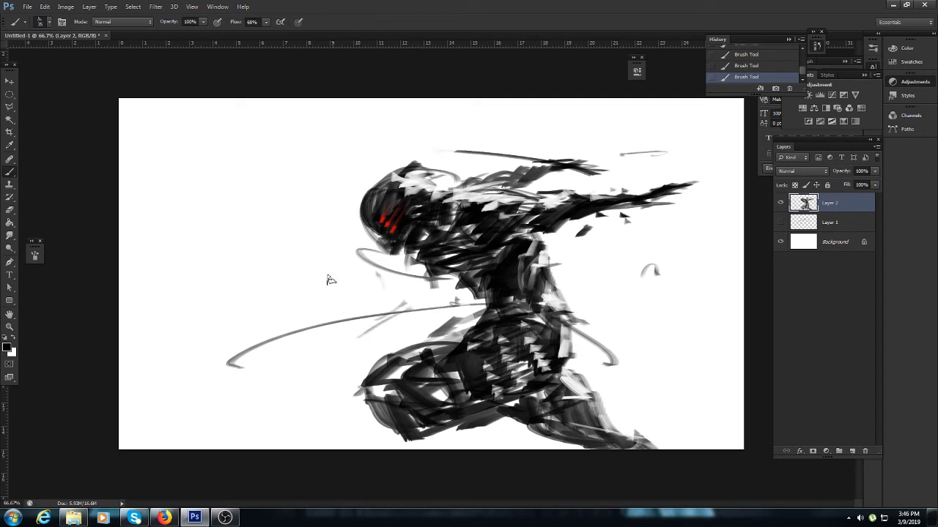
# - Add a new layer and scatter short black flecks across the background around the figure
pyautogui.click(852, 452)
pyautogui.moveTo(316, 354); pyautogui.dragTo(333, 353)
pyautogui.moveTo(153, 416); pyautogui.dragTo(184, 414)
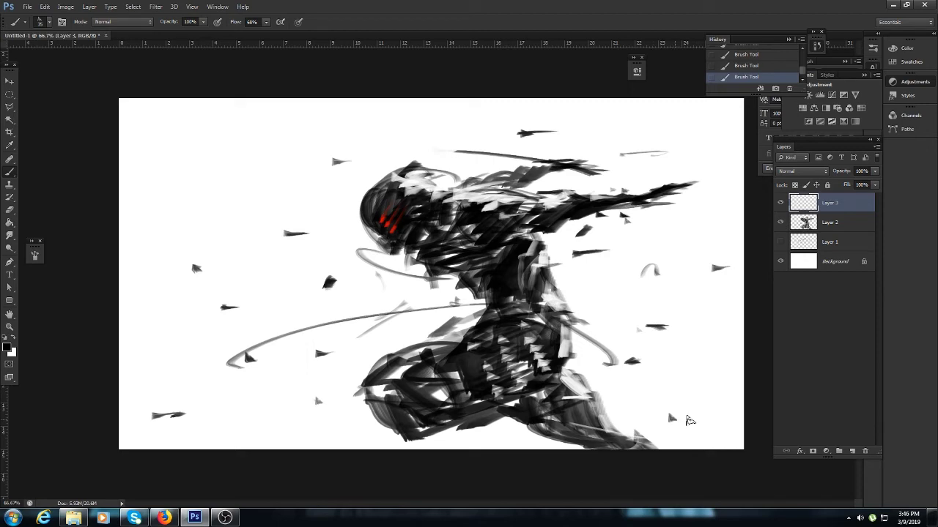
# - Apply Motion Blur to the flecks layer with an angle of 7° and a distance of 140 pixels
pyautogui.click(156, 6)
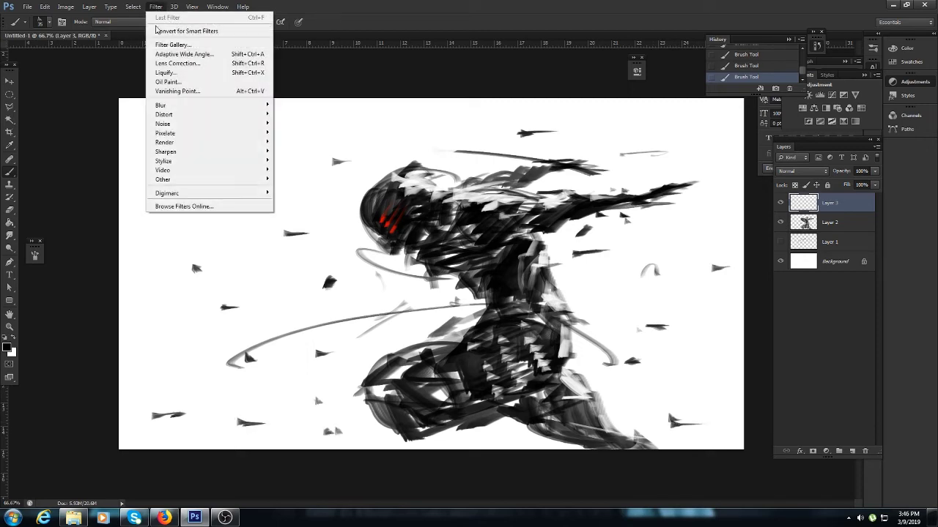
pyautogui.moveTo(193, 104)
pyautogui.click(124, 190)
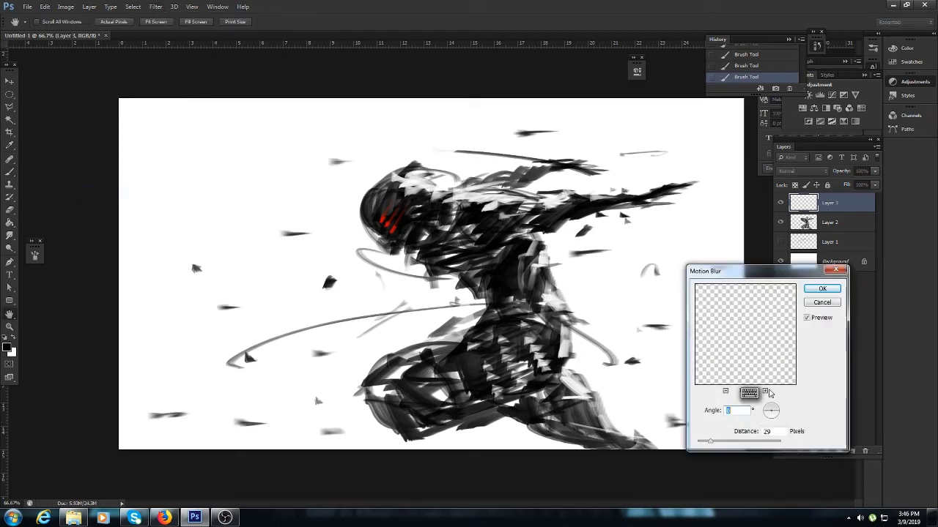
pyautogui.click(734, 442)
pyautogui.moveTo(736, 445); pyautogui.dragTo(756, 442)
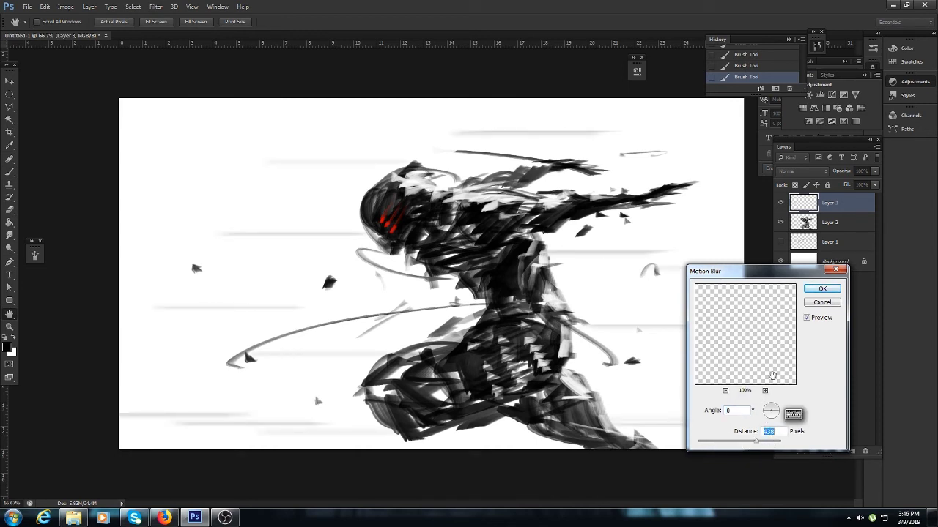
pyautogui.moveTo(769, 410); pyautogui.dragTo(786, 411)
pyautogui.hotkey('ctrl', 'z')
pyautogui.click(782, 411)
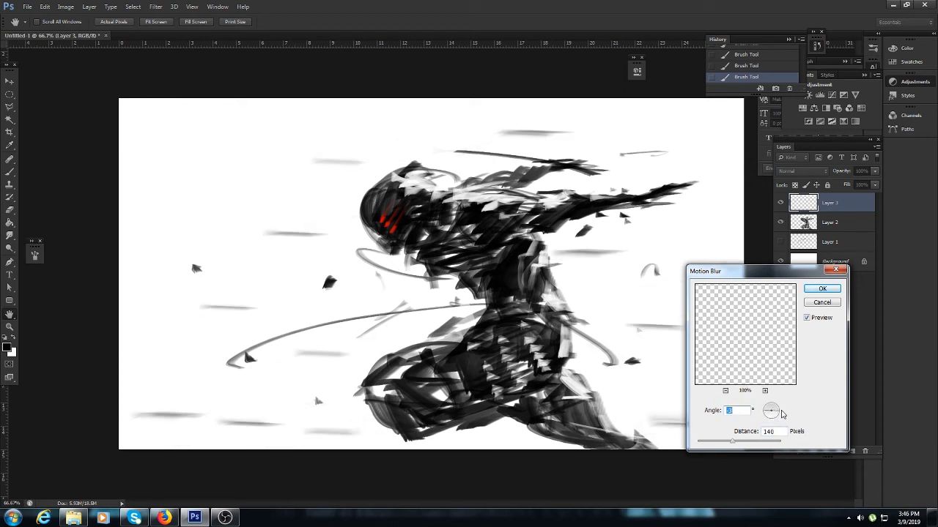
pyautogui.moveTo(778, 416); pyautogui.dragTo(784, 409)
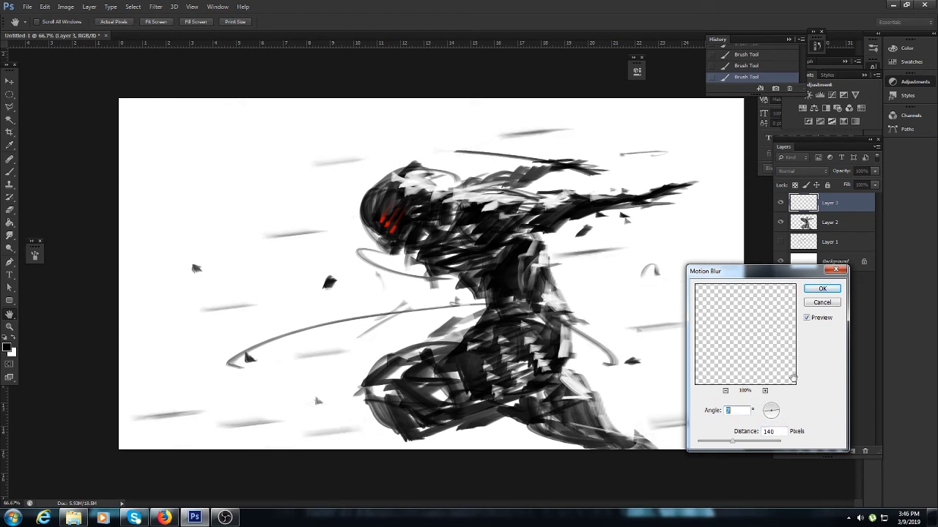
pyautogui.click(822, 289)
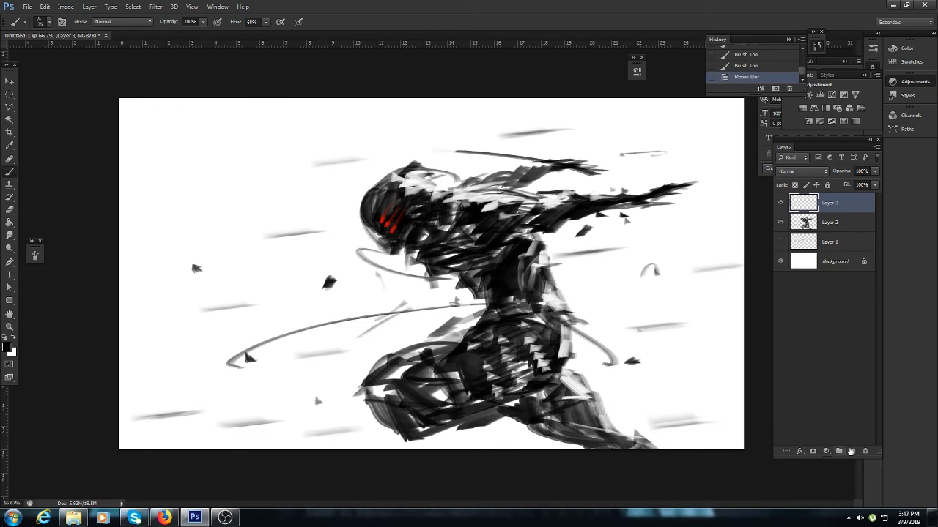
# - Add a new layer and paint two large thin arcs in front of the figure plus a few small sharp flecks
pyautogui.click(852, 451)
pyautogui.moveTo(178, 337)
pyautogui.mouseDown()
pyautogui.moveTo(229, 217)
pyautogui.moveTo(342, 152)
pyautogui.mouseUp()
pyautogui.hotkey('ctrl', 'z')
pyautogui.moveTo(161, 312)
pyautogui.mouseDown()
pyautogui.moveTo(167, 256)
pyautogui.moveTo(300, 134)
pyautogui.mouseUp()
pyautogui.click(255, 190)
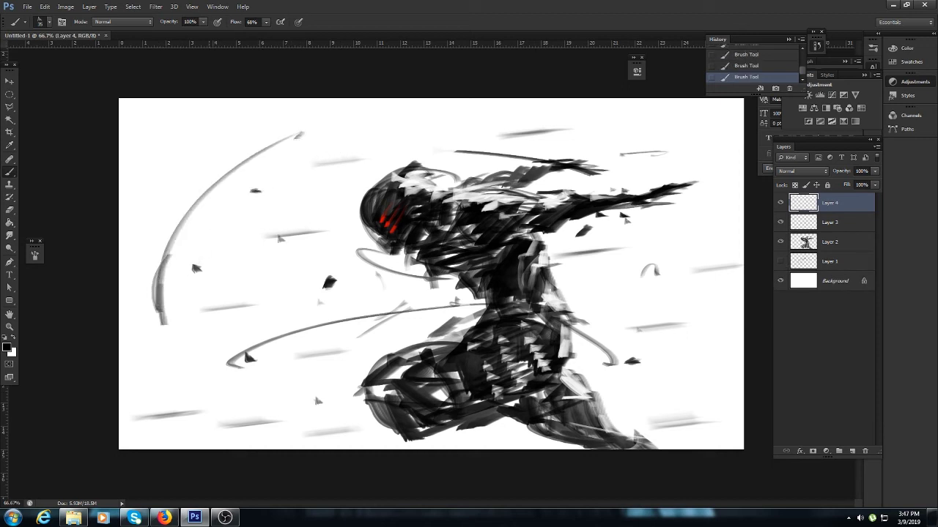
pyautogui.moveTo(221, 103); pyautogui.dragTo(313, 323)
pyautogui.moveTo(676, 317); pyautogui.dragTo(653, 326)
# - Touch up the side of the head and the front thigh with small strokes, alternating black and white
pyautogui.press('x')
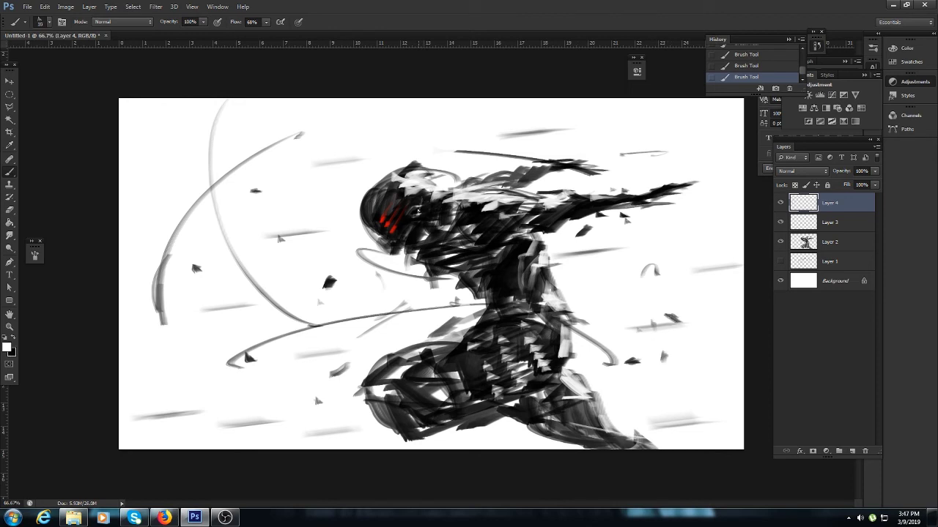
pyautogui.press('x')
pyautogui.press('x')
pyautogui.press('x')
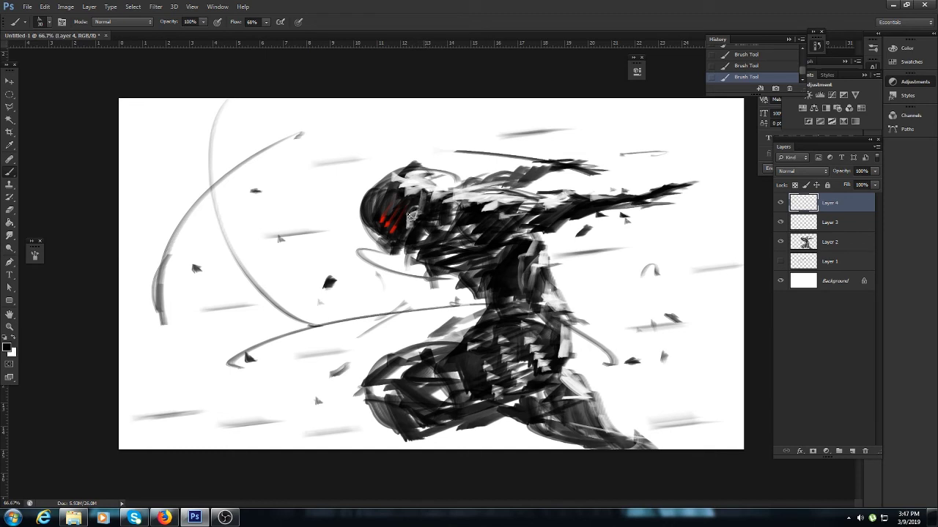
pyautogui.press('x')
pyautogui.press('x')
pyautogui.press('x')
pyautogui.press('x')
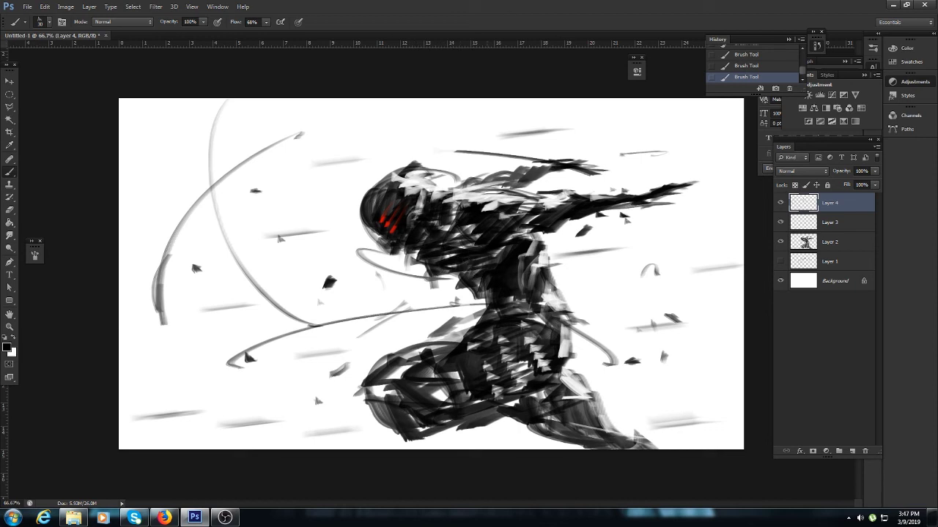
pyautogui.moveTo(448, 351)
pyautogui.mouseDown()
pyautogui.moveTo(407, 371)
pyautogui.moveTo(409, 351)
pyautogui.moveTo(385, 367)
pyautogui.moveTo(391, 400)
pyautogui.mouseUp()
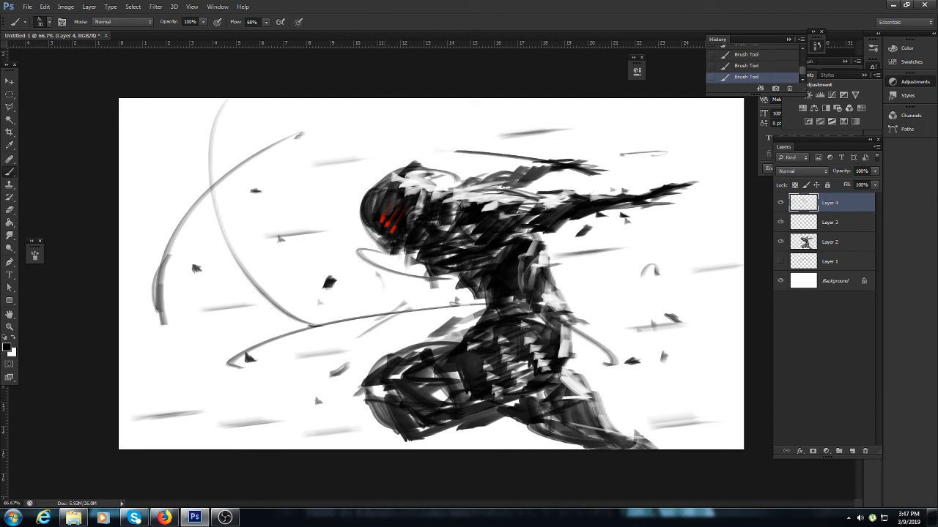
# - Merge the two effects layers into the figure layer and move it beneath the hidden title layer
pyautogui.hotkey('ctrl', 'e')
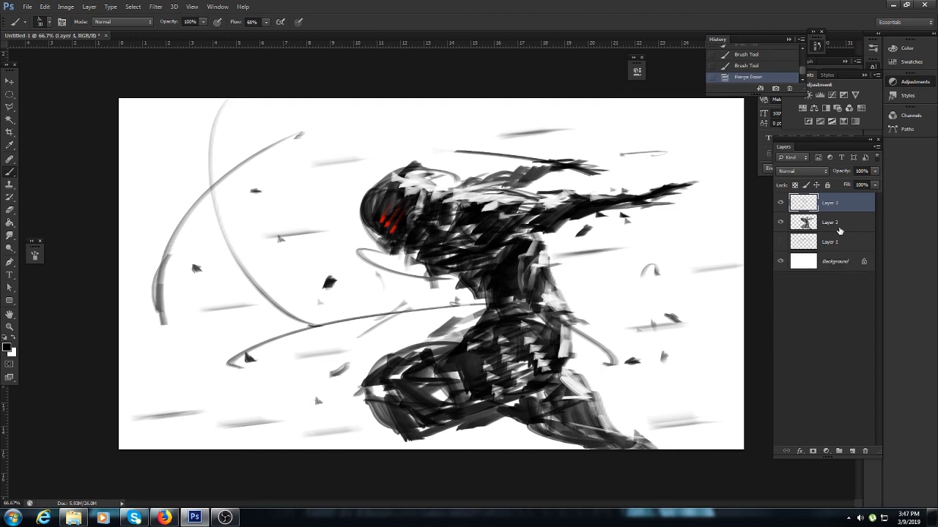
pyautogui.hotkey('ctrl', 'e')
pyautogui.moveTo(841, 210); pyautogui.dragTo(832, 238)
# - Apply Smart Sharpen to the figure layer with amount 117%, radius 2.3 px and Lens Blur removal
pyautogui.click(155, 7)
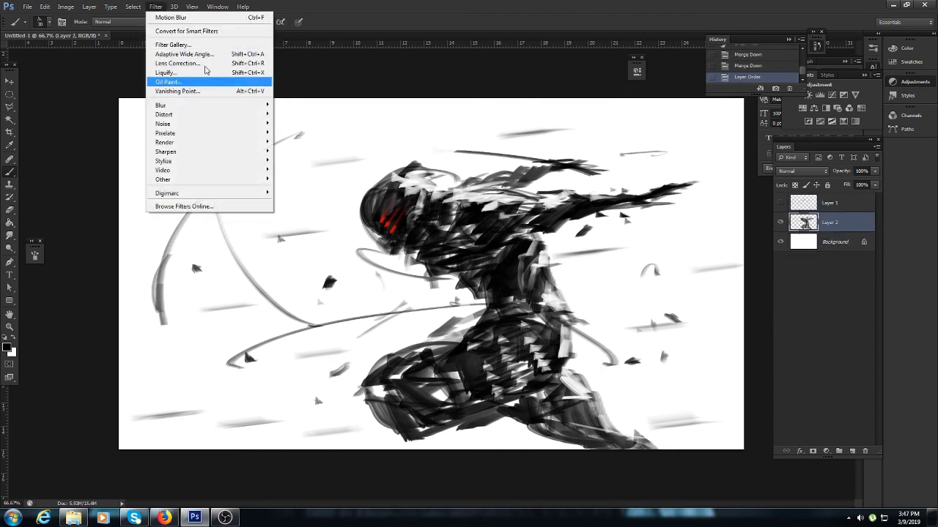
pyautogui.moveTo(241, 152)
pyautogui.click(114, 179)
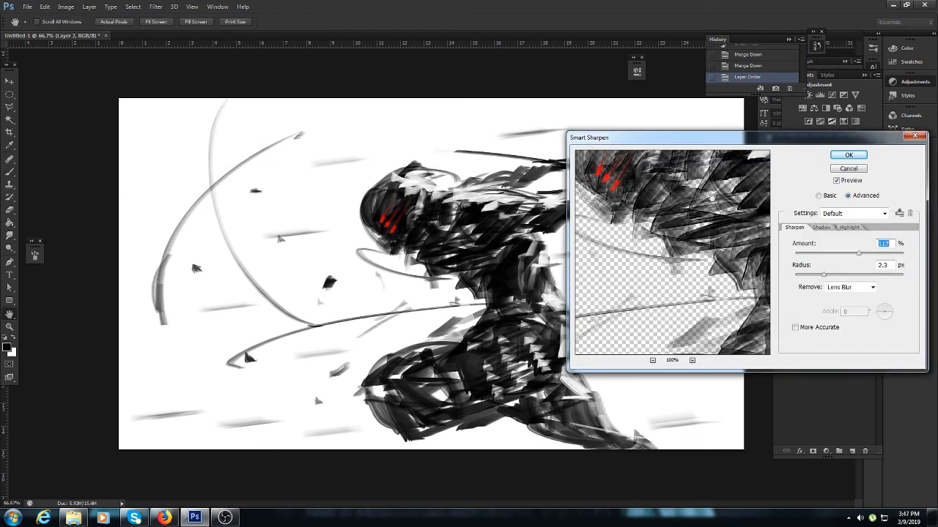
pyautogui.click(845, 157)
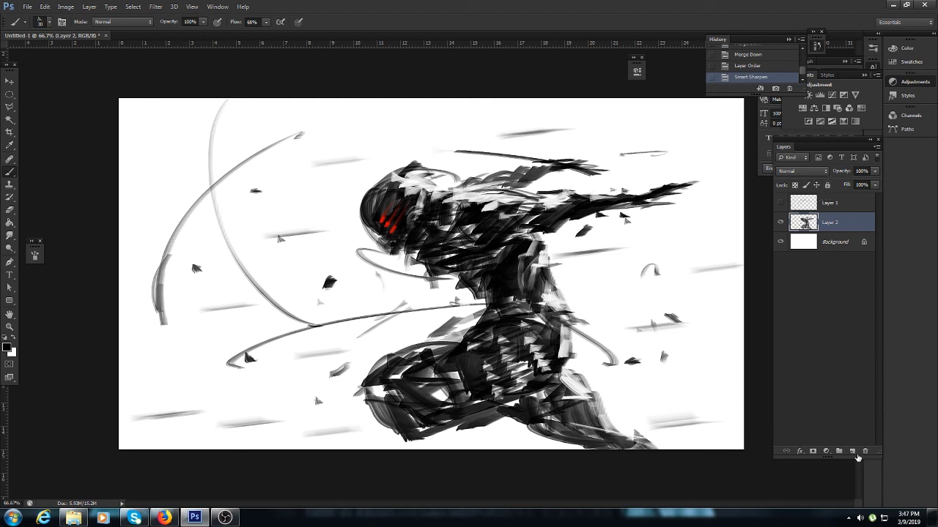
# - Add a new layer above the figure and write a handwritten signature in the canvas's upper-left area
pyautogui.click(852, 452)
pyautogui.moveTo(152, 134)
pyautogui.mouseDown()
pyautogui.moveTo(157, 147)
pyautogui.moveTo(175, 149)
pyautogui.moveTo(172, 200)
pyautogui.moveTo(164, 155)
pyautogui.moveTo(269, 115)
pyautogui.mouseUp()
pyautogui.hotkey('ctrl', 'z')
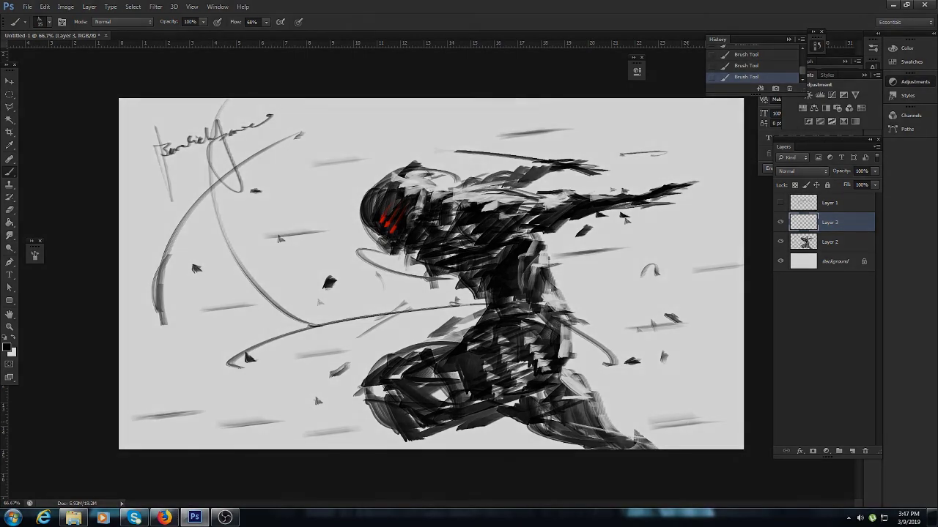